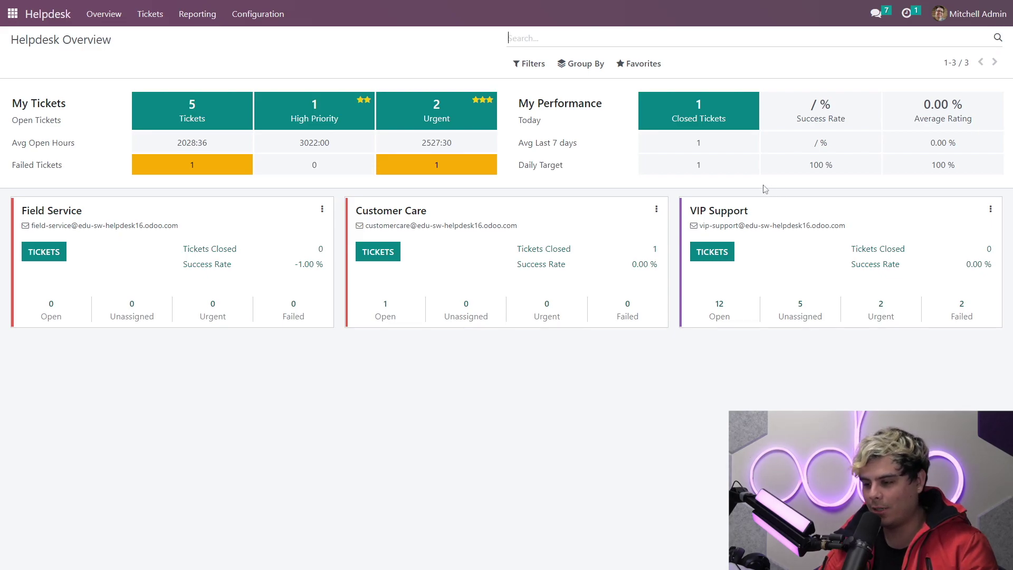
Step: Check the Customer Care team's Channels section, where Live Chat is enabled, then go back to the apps home screen
{"action": "left_click", "coordinate": [266, 15]}
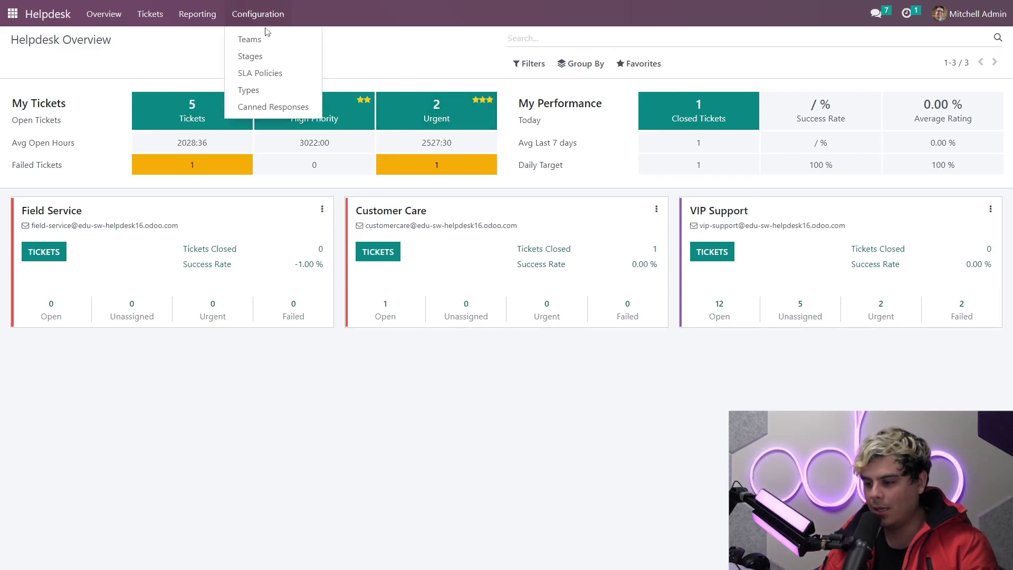
{"action": "left_click", "coordinate": [279, 37]}
{"action": "left_click", "coordinate": [136, 140]}
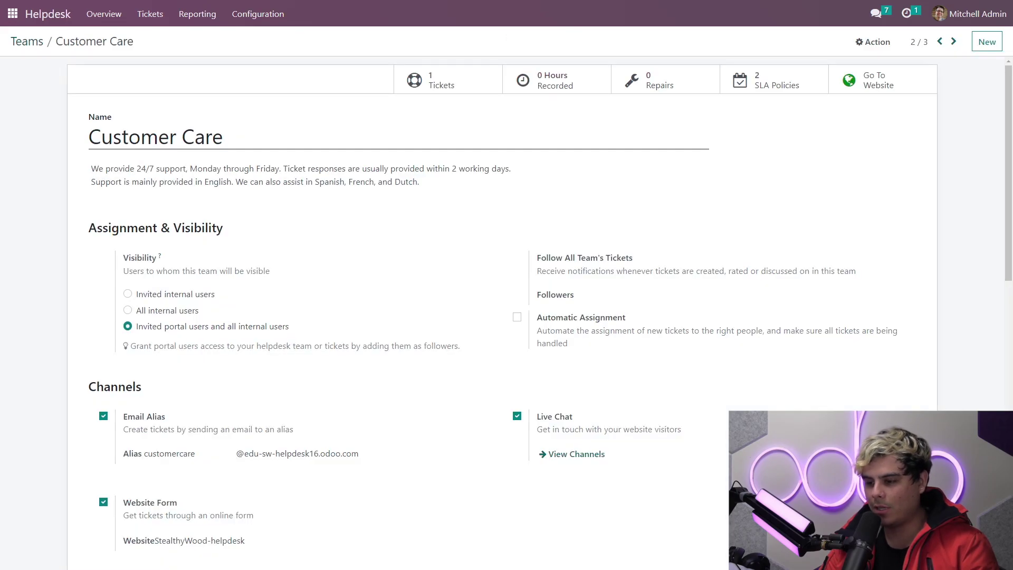
{"action": "scroll", "coordinate": [352, 364], "scroll_direction": "down", "scroll_amount": 3}
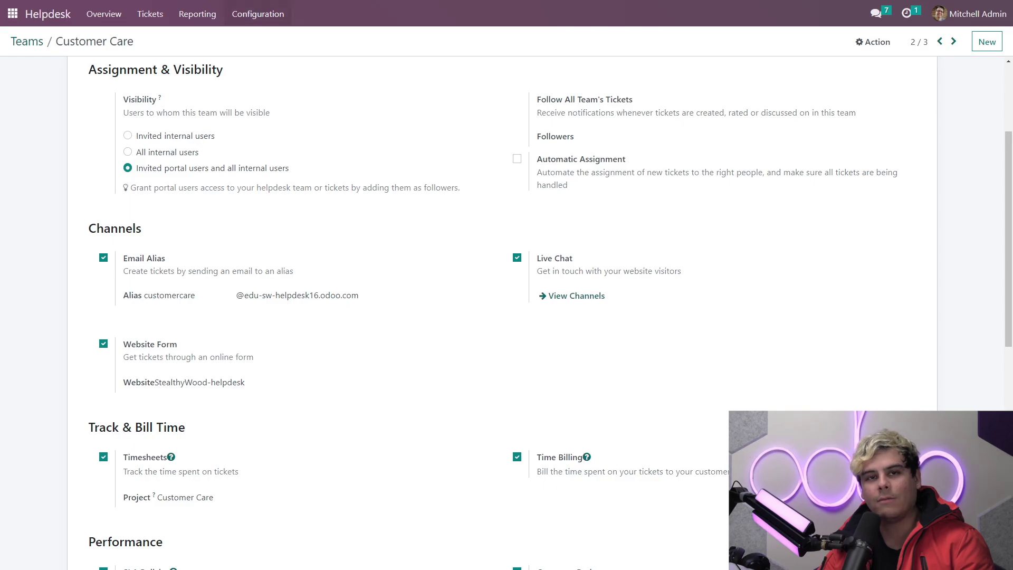
{"action": "left_click", "coordinate": [258, 15]}
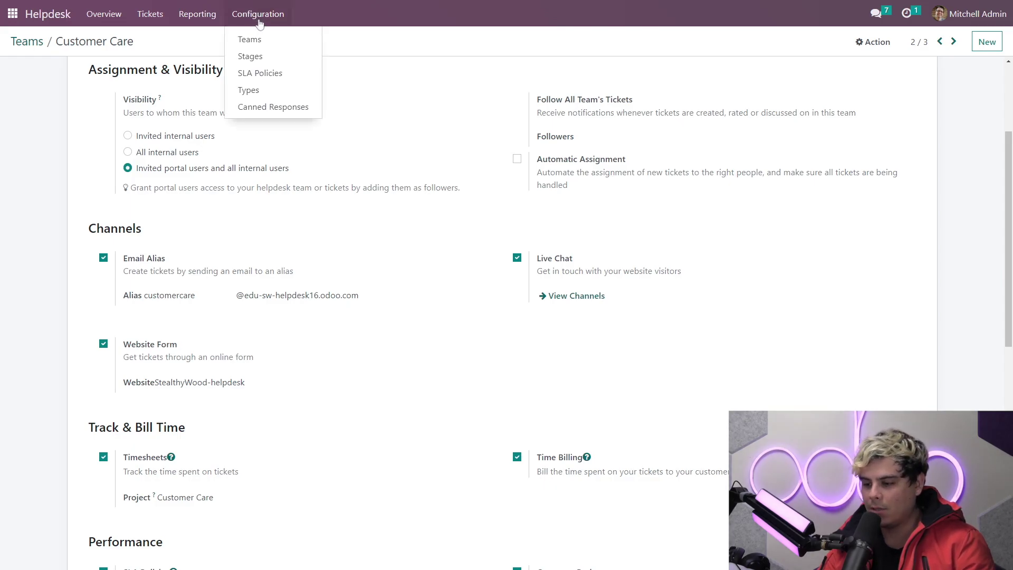
{"action": "left_click", "coordinate": [259, 19]}
{"action": "left_click", "coordinate": [20, 15]}
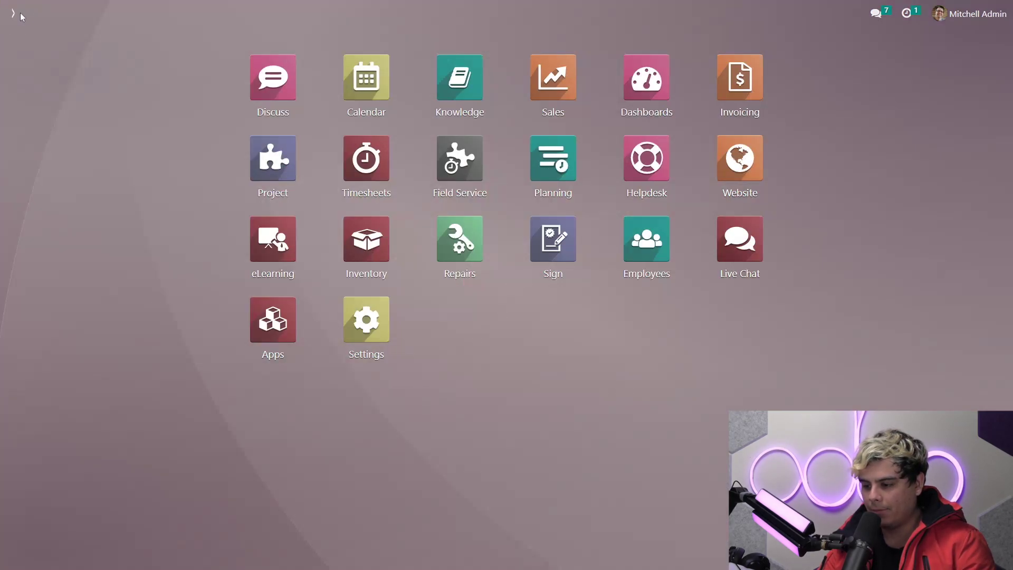
Step: Go to Live Chat's chatbot list and select Helpdesk Bot to view its script steps
{"action": "left_click", "coordinate": [746, 247]}
{"action": "left_click", "coordinate": [243, 16]}
{"action": "left_click", "coordinate": [255, 59]}
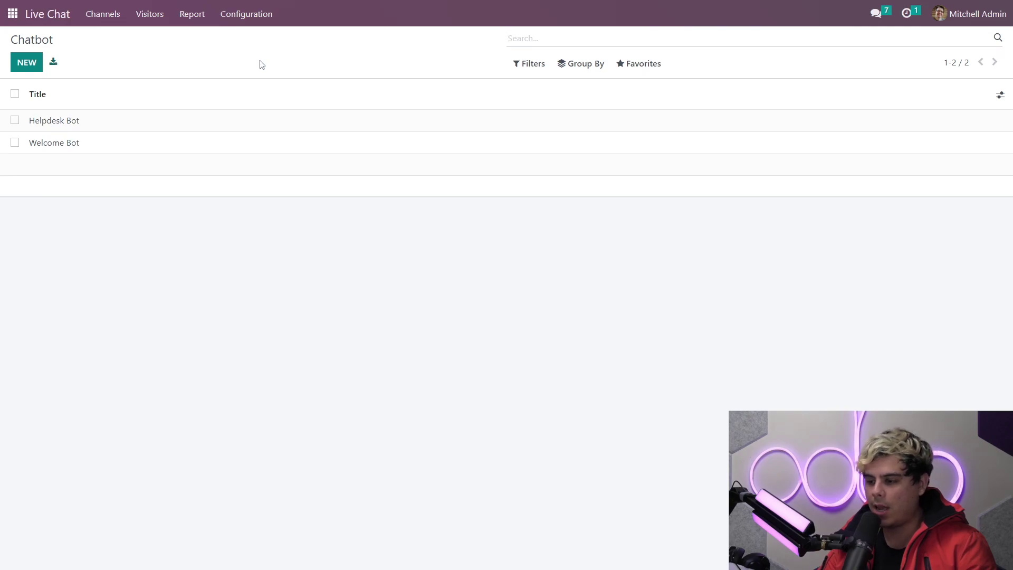
{"action": "left_click", "coordinate": [193, 126]}
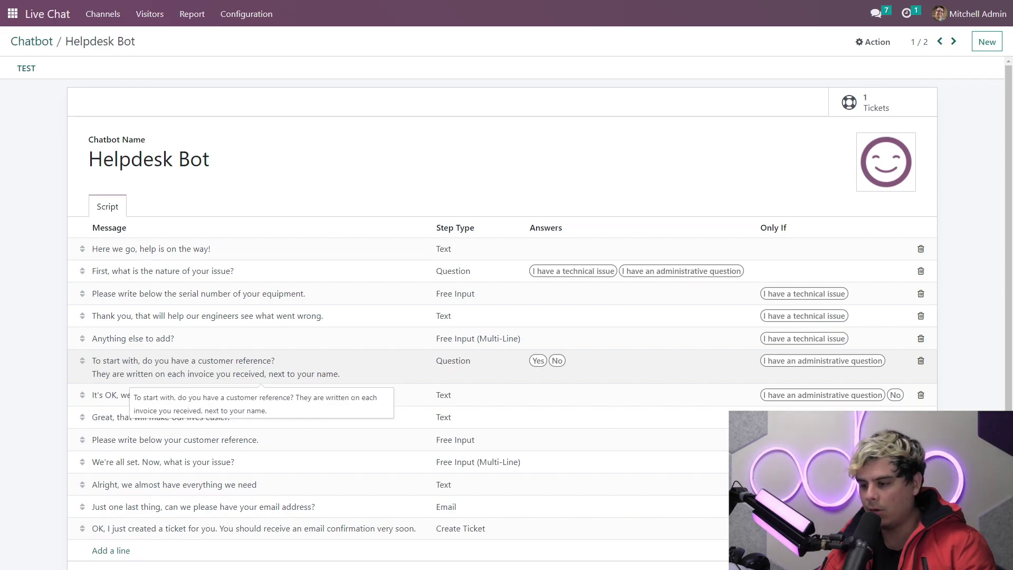
Step: Add a new Text script step whose message reads 'Thank you'
{"action": "left_click", "coordinate": [103, 553]}
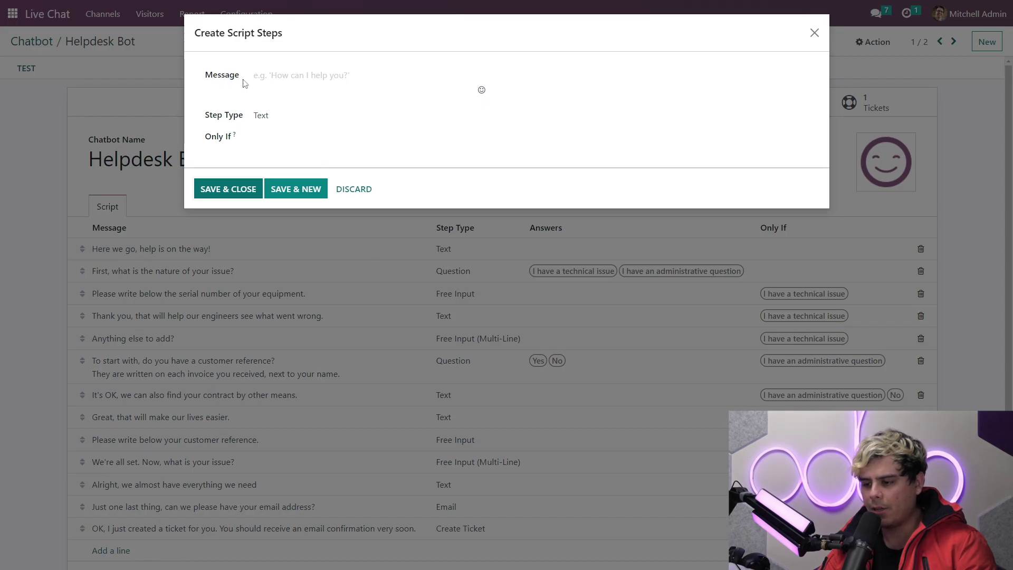
{"action": "left_click", "coordinate": [264, 79]}
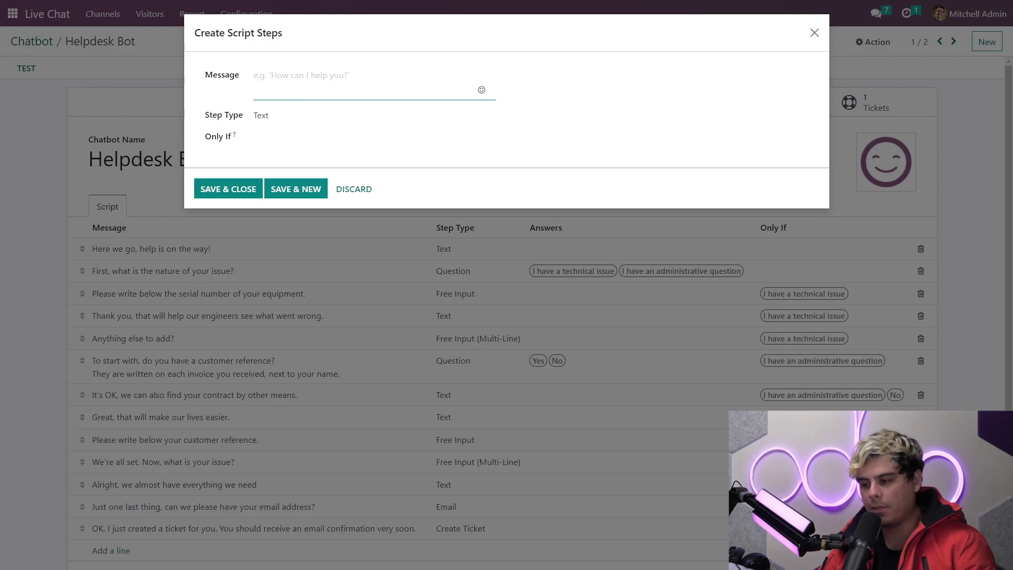
{"action": "left_click", "coordinate": [237, 117]}
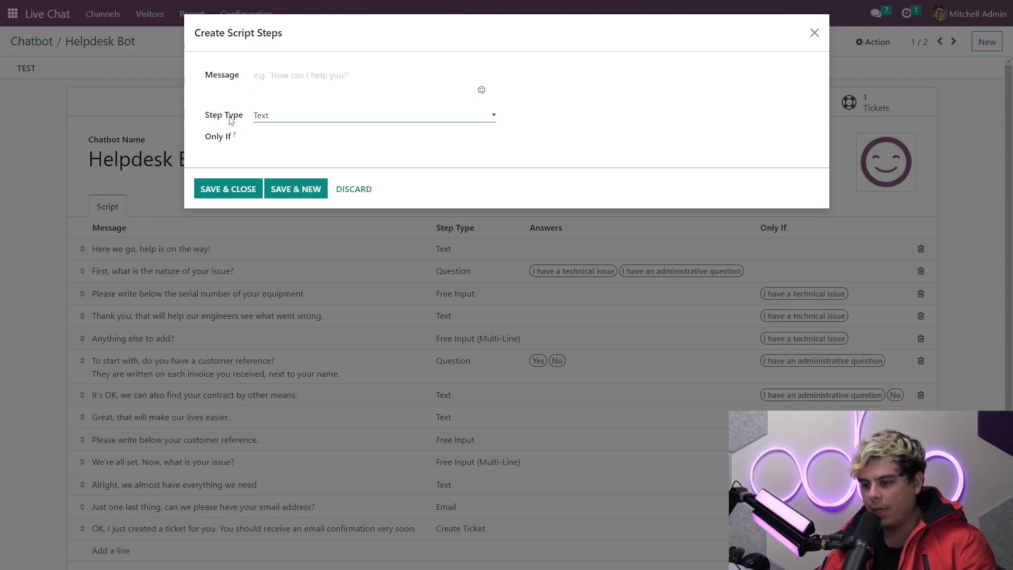
{"action": "left_click", "coordinate": [246, 138]}
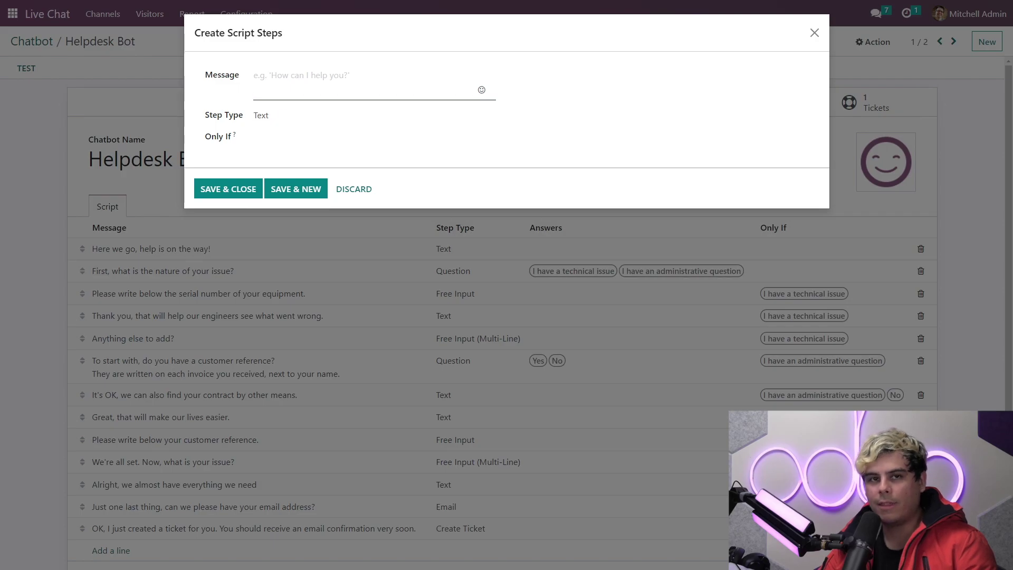
{"action": "left_click", "coordinate": [296, 80]}
{"action": "type", "text": "THank you"}
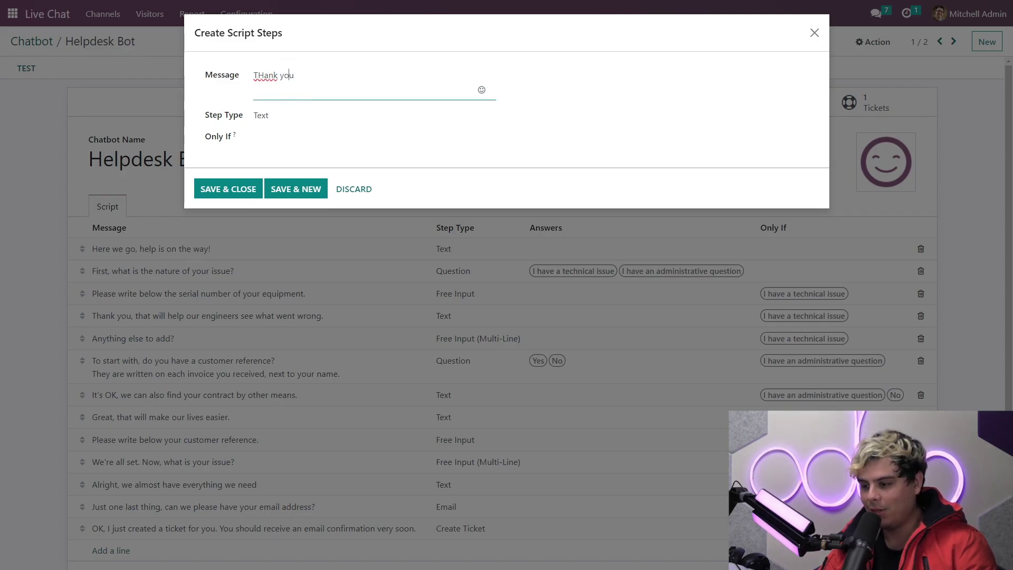
{"action": "key", "text": "BackSpace"}
{"action": "type", "text": "h"}
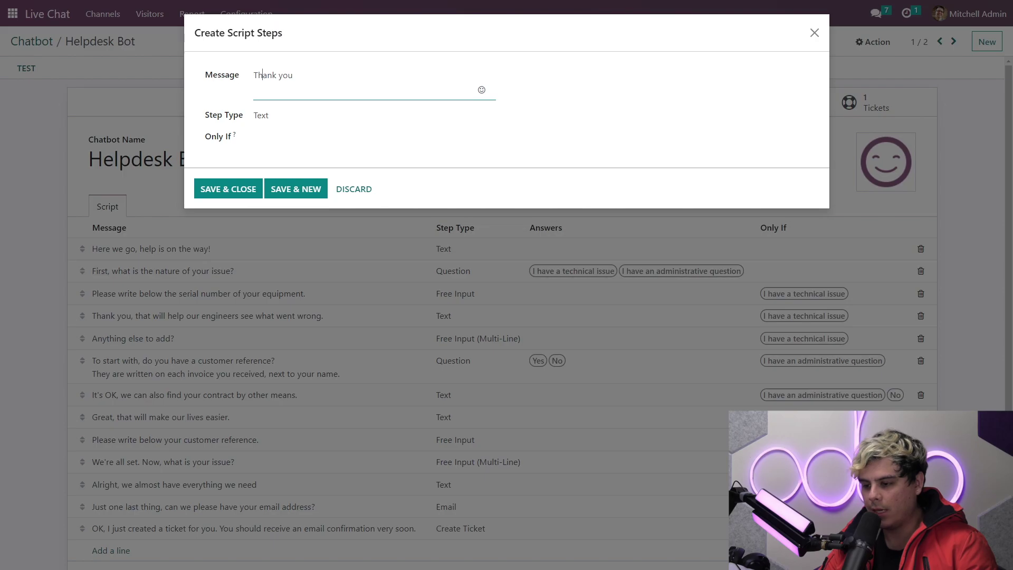
Step: Save the 'Thank you' step and start a new step set to Question
{"action": "left_click", "coordinate": [285, 193]}
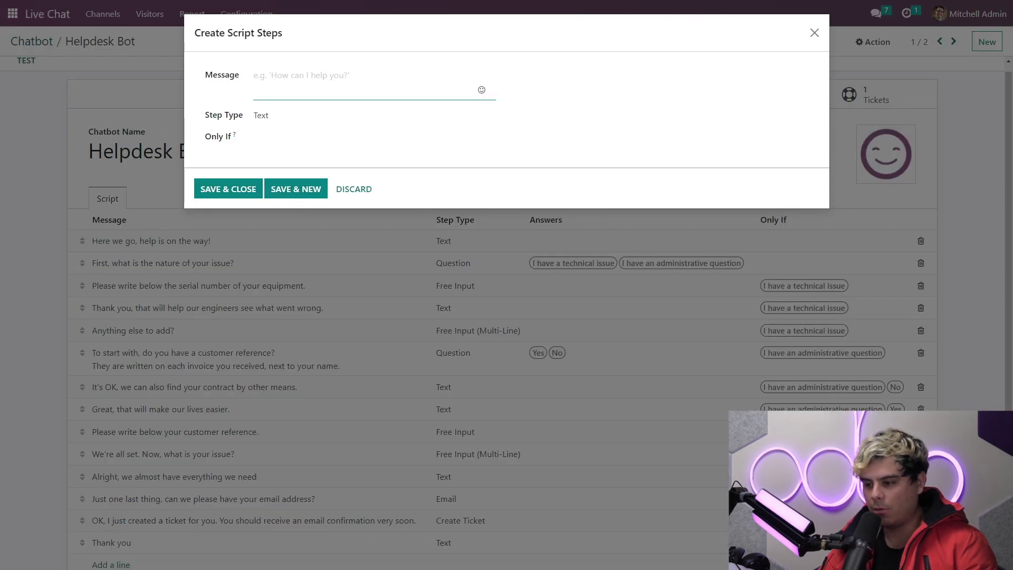
{"action": "left_click", "coordinate": [267, 117]}
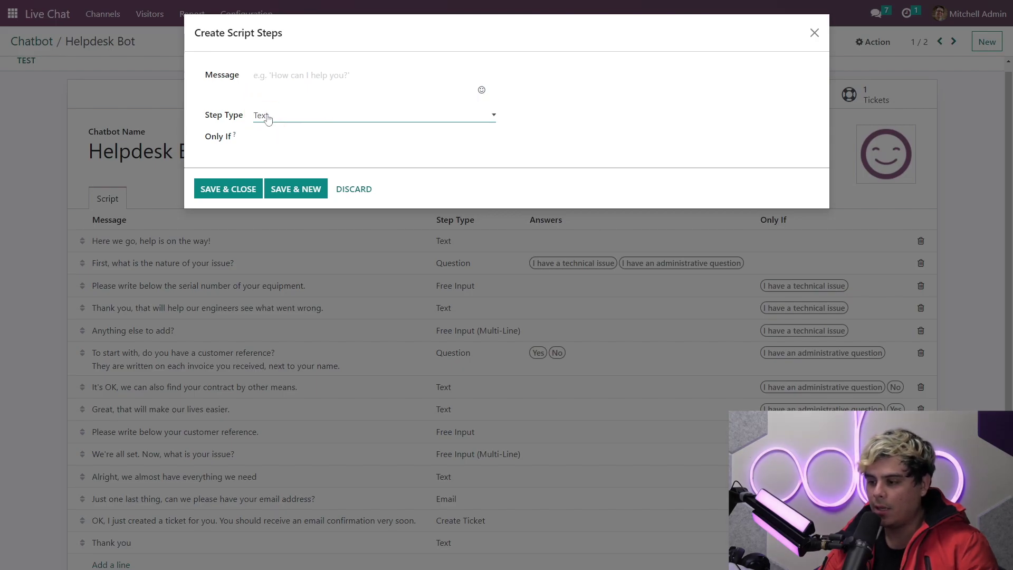
{"action": "left_click", "coordinate": [279, 145]}
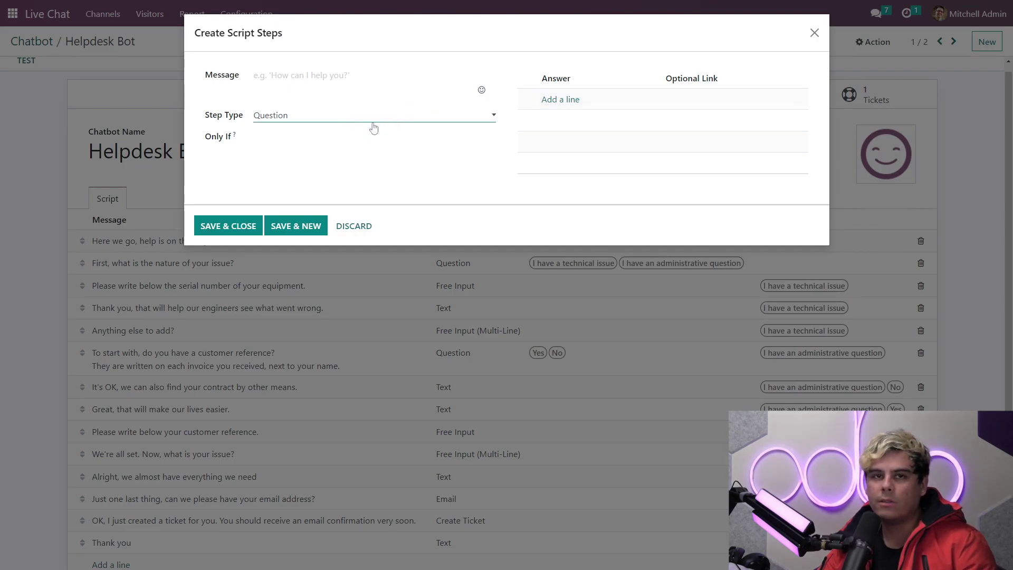
Step: Switch the new step's type to Email, then to Phone
{"action": "left_click", "coordinate": [376, 120]}
{"action": "left_click", "coordinate": [367, 152]}
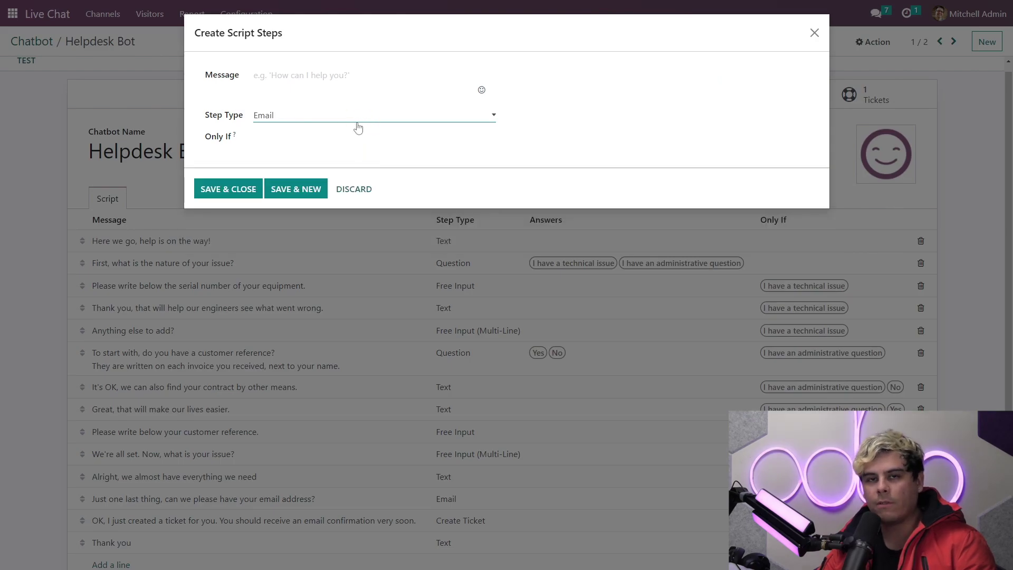
{"action": "left_click", "coordinate": [358, 127]}
{"action": "left_click", "coordinate": [353, 157]}
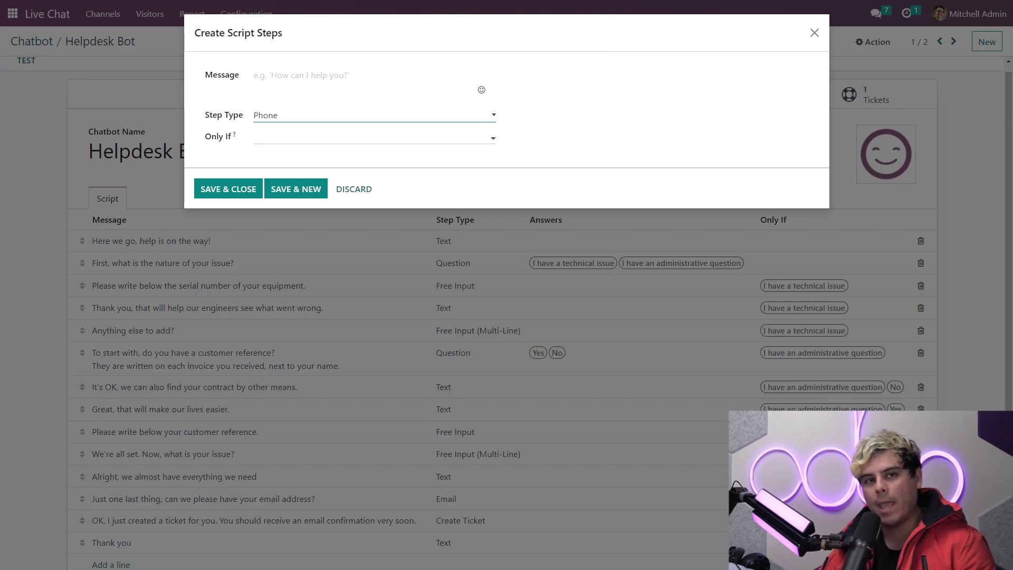
{"action": "left_click", "coordinate": [372, 114]}
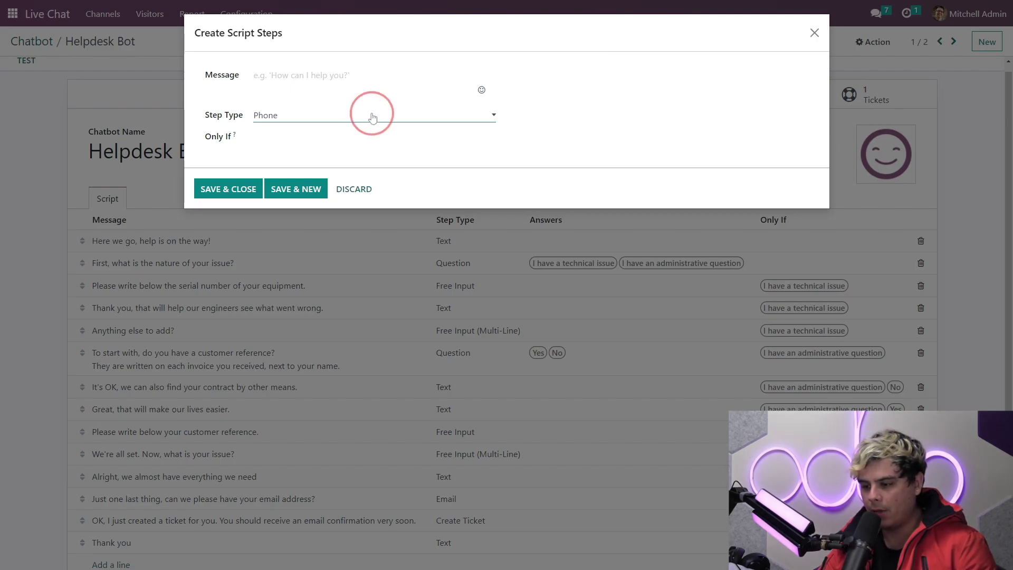
Step: Try the Forward to Operator and Free Input step types, ending on Create Ticket
{"action": "left_click", "coordinate": [366, 129]}
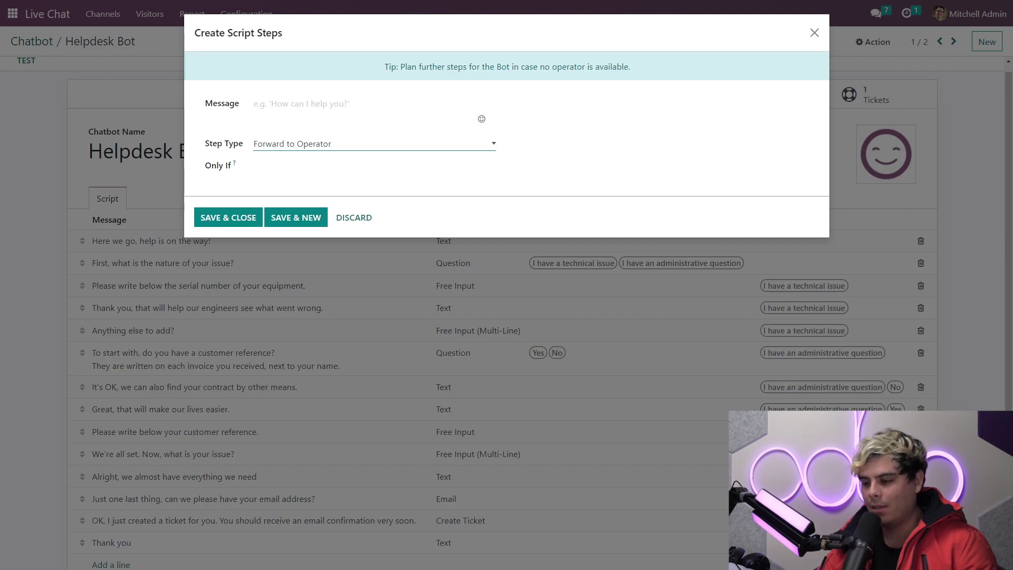
{"action": "left_click", "coordinate": [346, 157]}
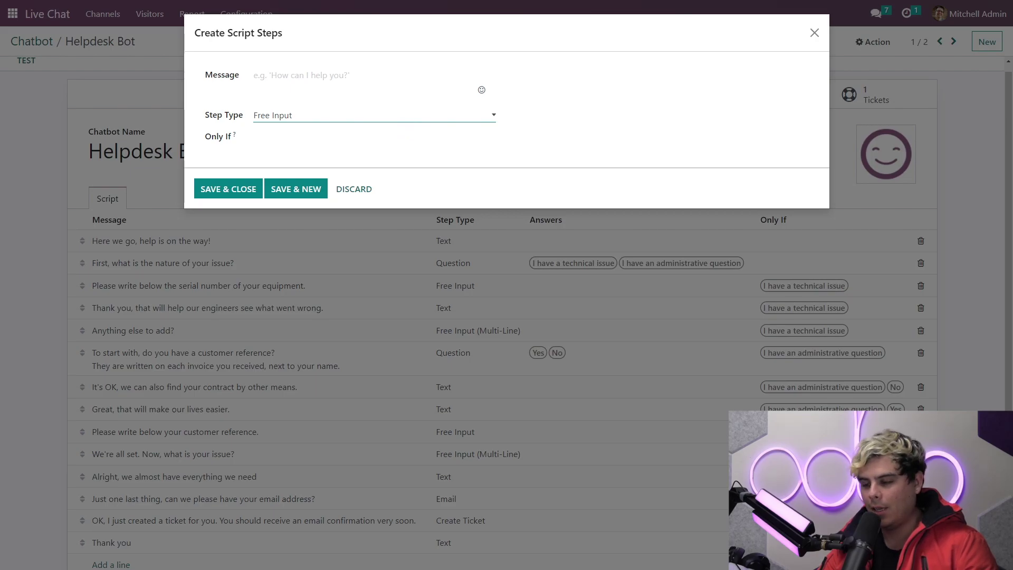
{"action": "left_click", "coordinate": [361, 198]}
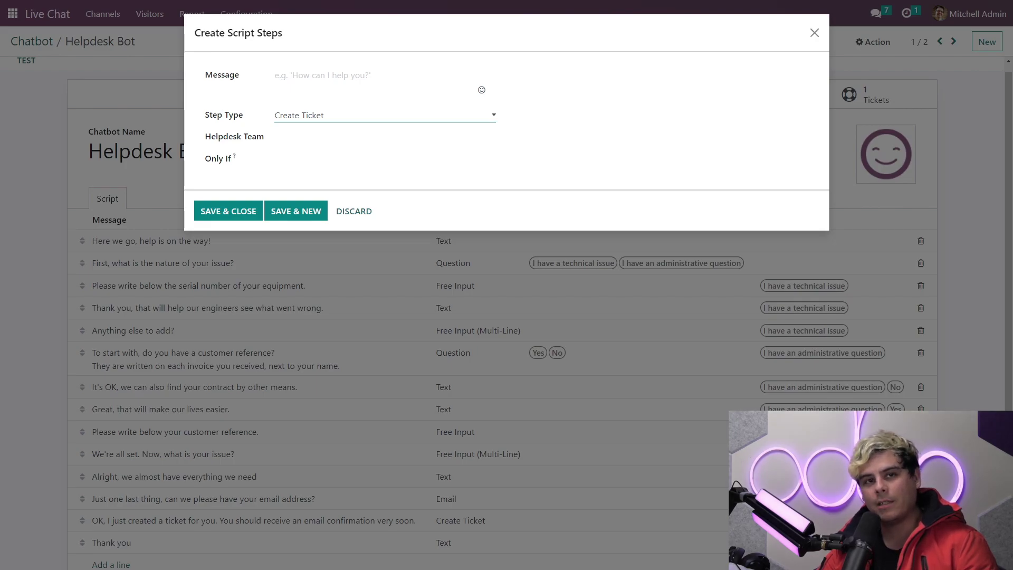
Step: Set the ticket step's Helpdesk Team to Customer Care, then discard the step
{"action": "left_click", "coordinate": [464, 140]}
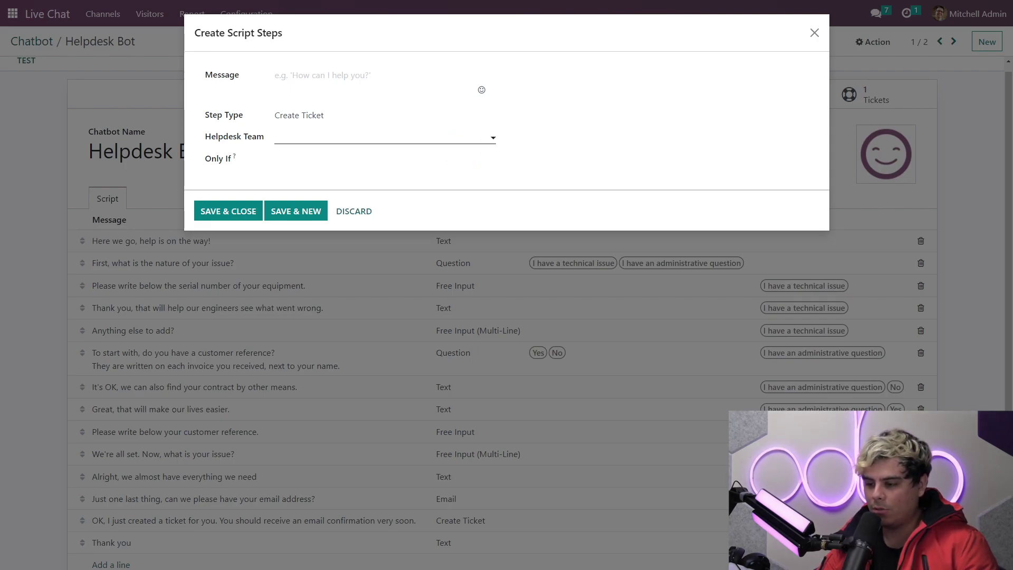
{"action": "left_click", "coordinate": [306, 157]}
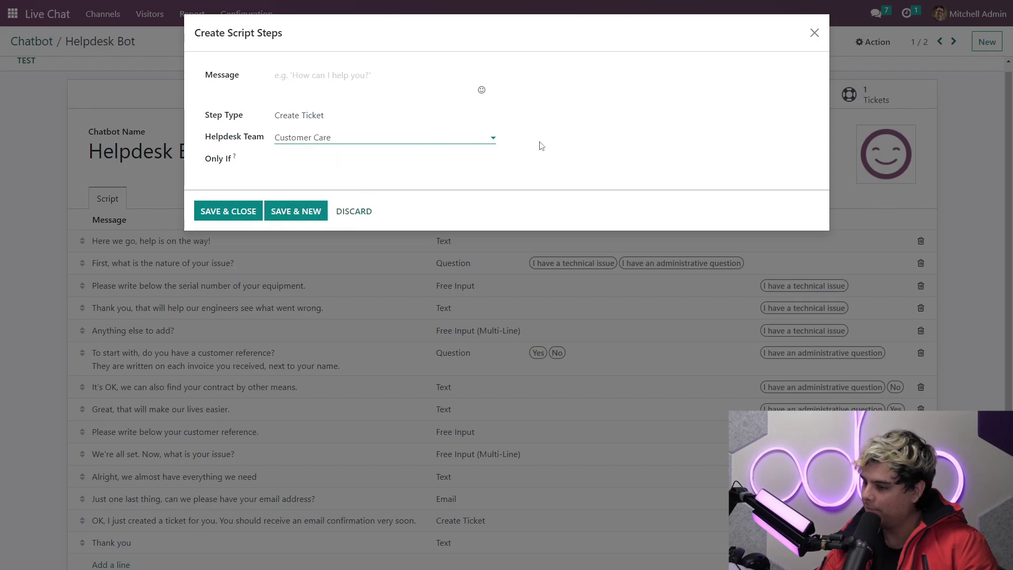
{"action": "left_click", "coordinate": [522, 142]}
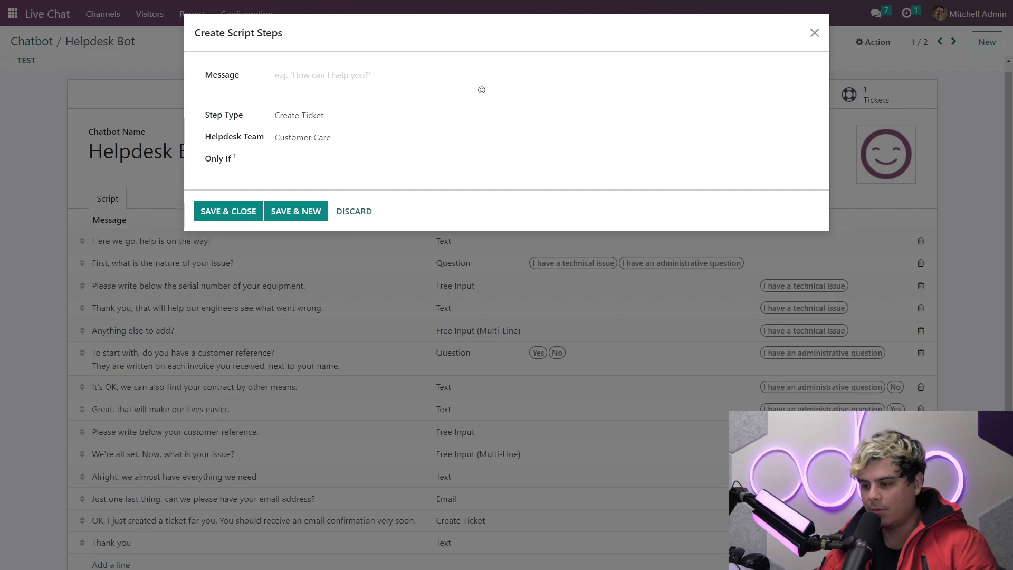
{"action": "left_click", "coordinate": [354, 211]}
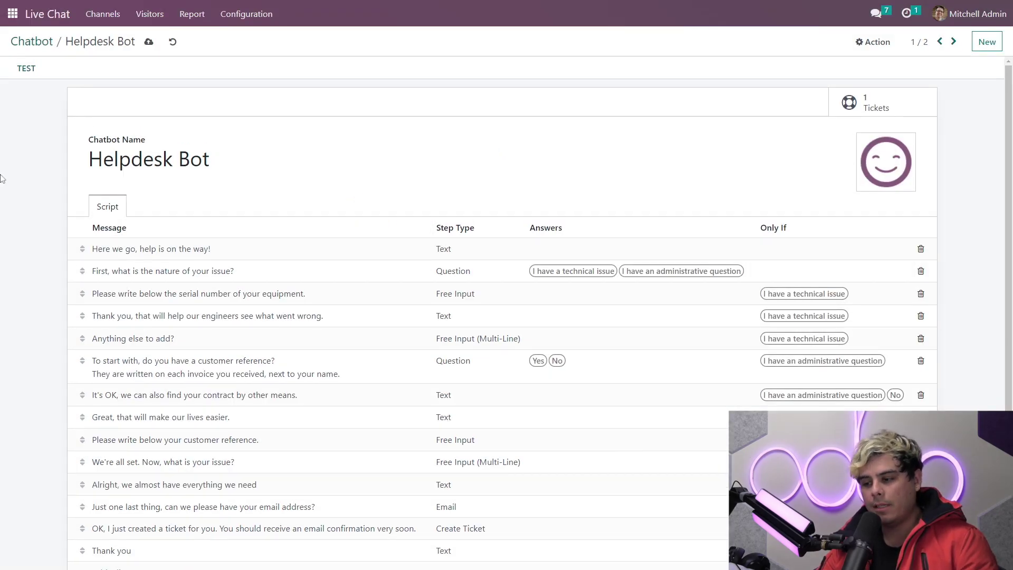
Step: Reorder the Helpdesk Bot script so the Create Ticket step comes before the closing 'Thank you' step
{"action": "left_click_drag", "start_coordinate": [82, 249], "coordinate": [27, 261]}
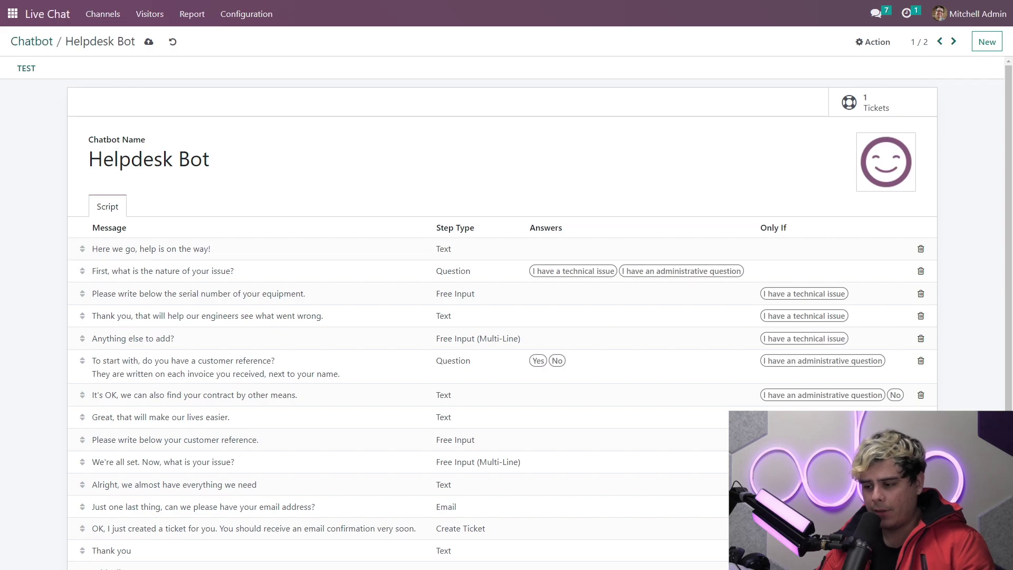
Step: Open the Customer Care channel's /helpdesk channel rule
{"action": "left_click", "coordinate": [48, 16]}
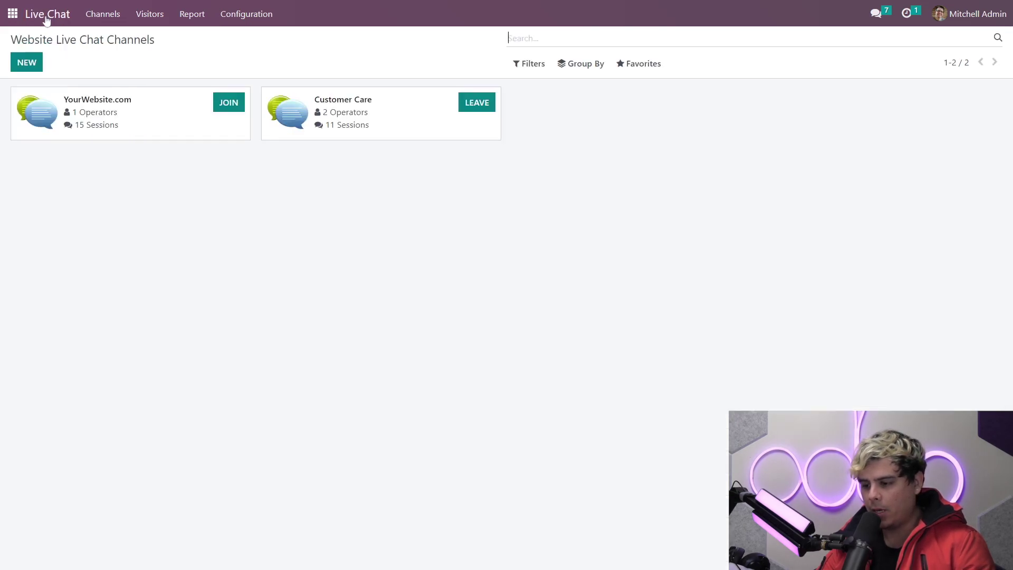
{"action": "left_click", "coordinate": [349, 105]}
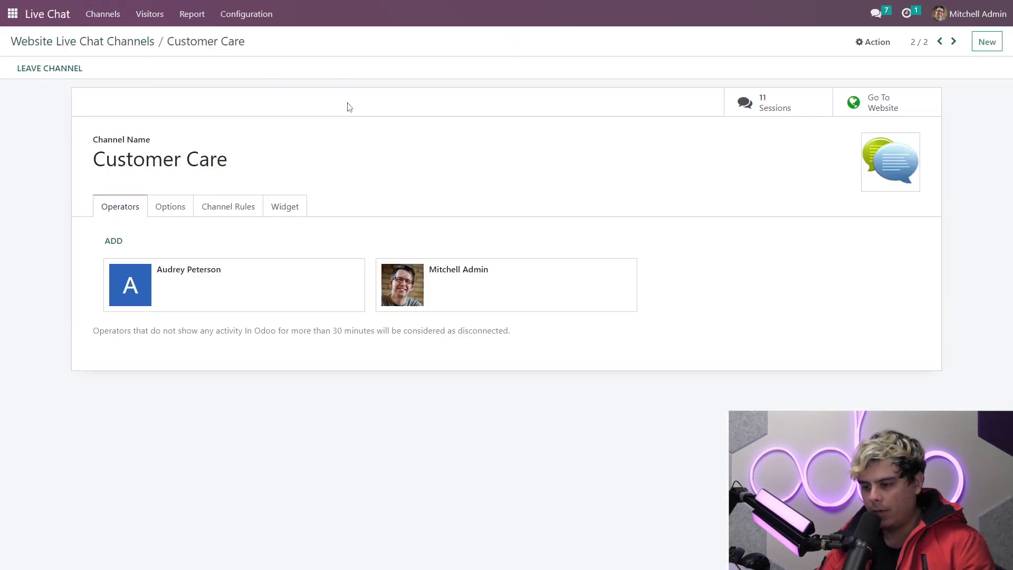
{"action": "left_click", "coordinate": [237, 211]}
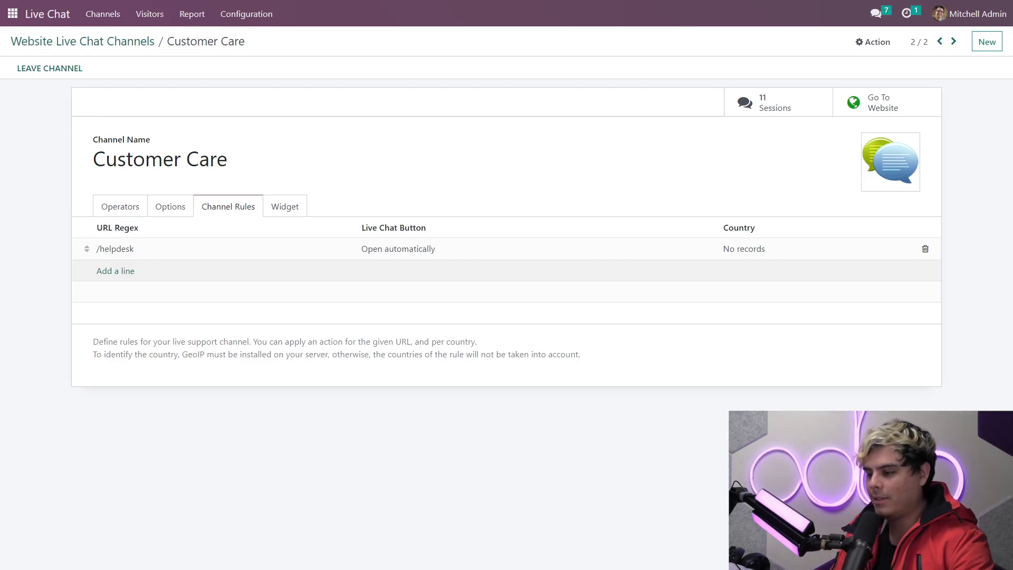
{"action": "left_click", "coordinate": [170, 253]}
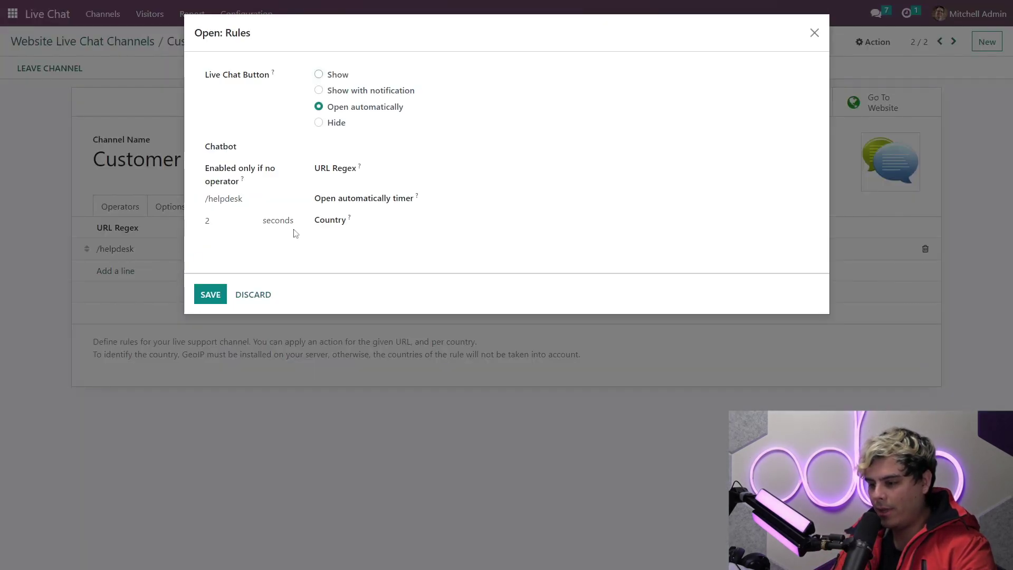
Step: Set the rule's chatbot to Helpdesk Bot with the no-operator restriction off, and save
{"action": "left_click", "coordinate": [327, 147]}
{"action": "left_click", "coordinate": [354, 167]}
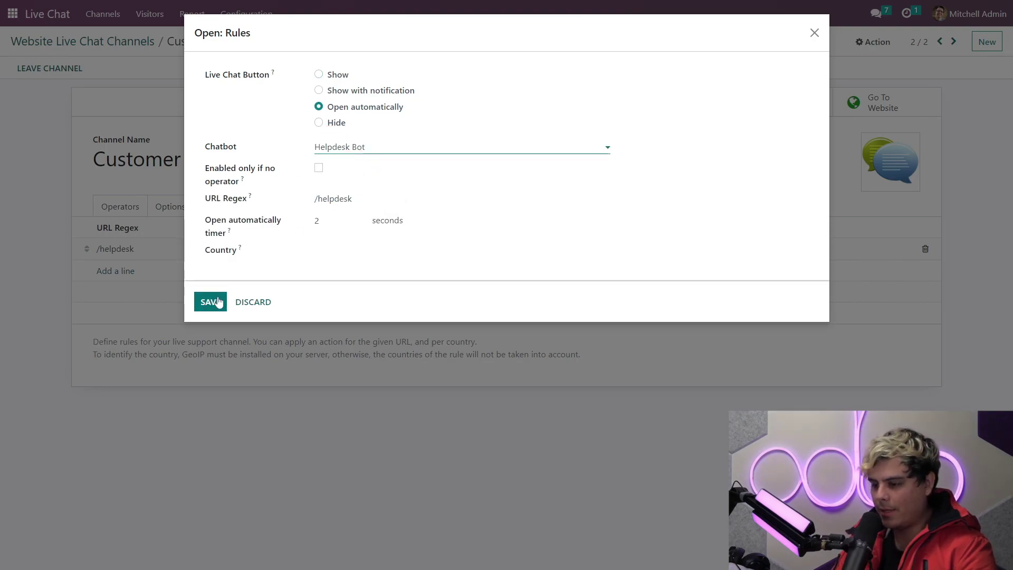
{"action": "left_click", "coordinate": [290, 174]}
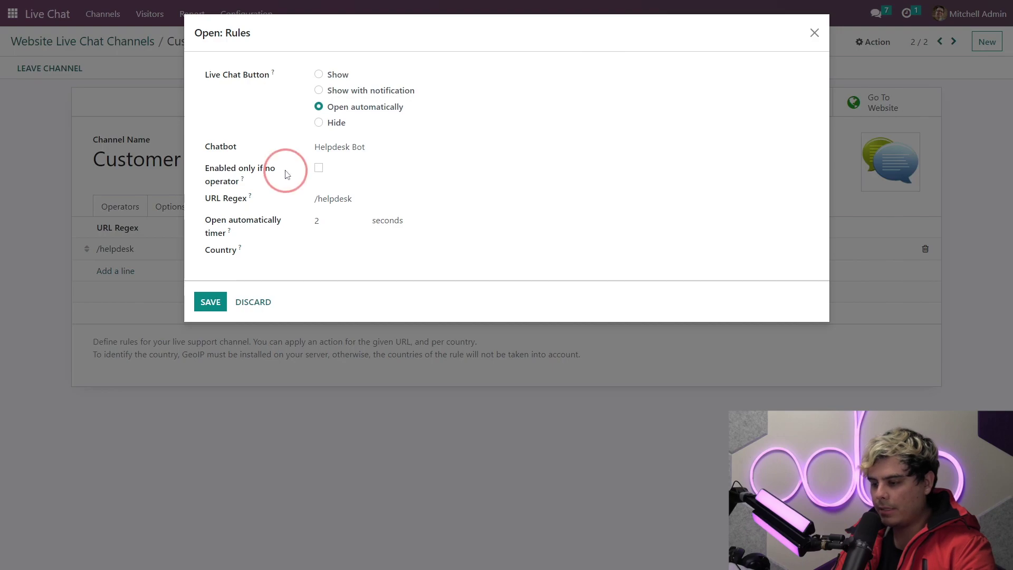
{"action": "left_click", "coordinate": [289, 175]}
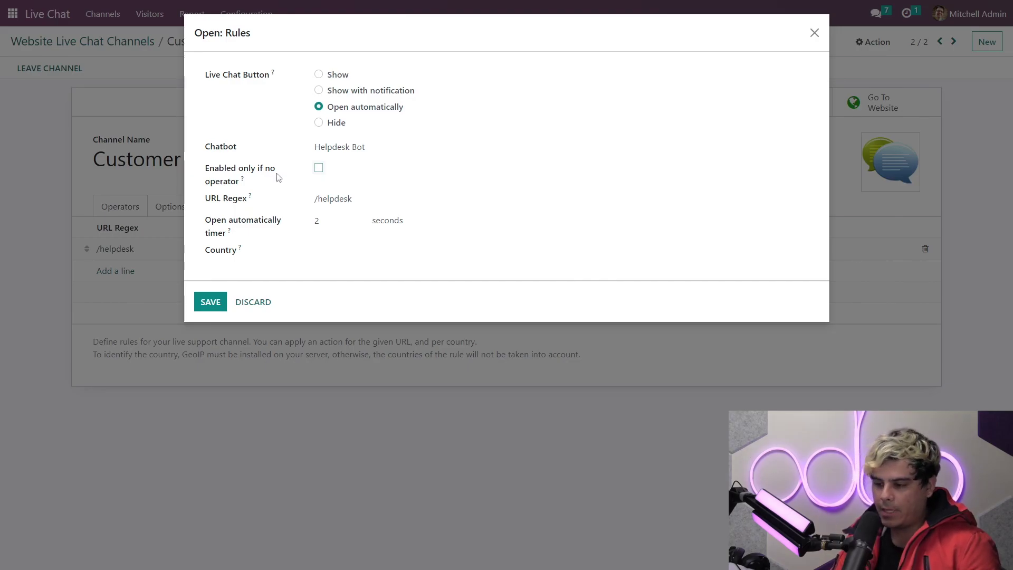
{"action": "left_click", "coordinate": [211, 304]}
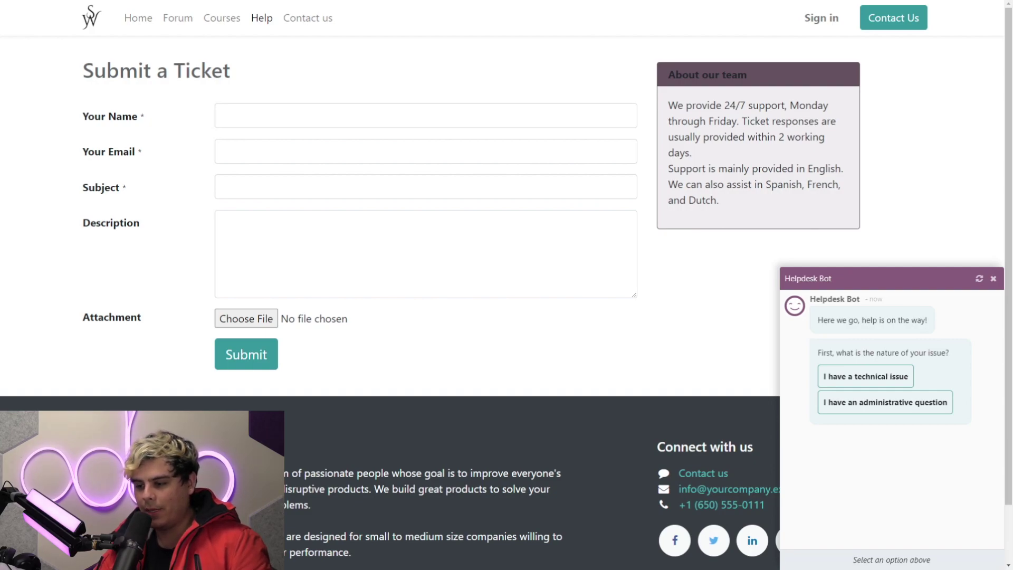
Step: Tell the bot it's an administrative question, confirm having a reference, and send the customer reference
{"action": "left_click", "coordinate": [940, 409]}
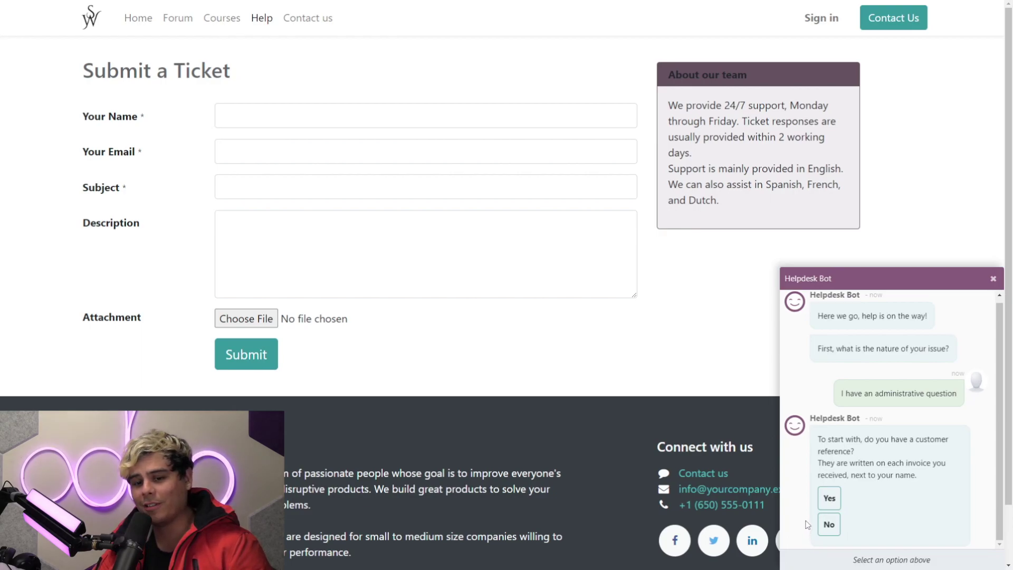
{"action": "left_click", "coordinate": [829, 499]}
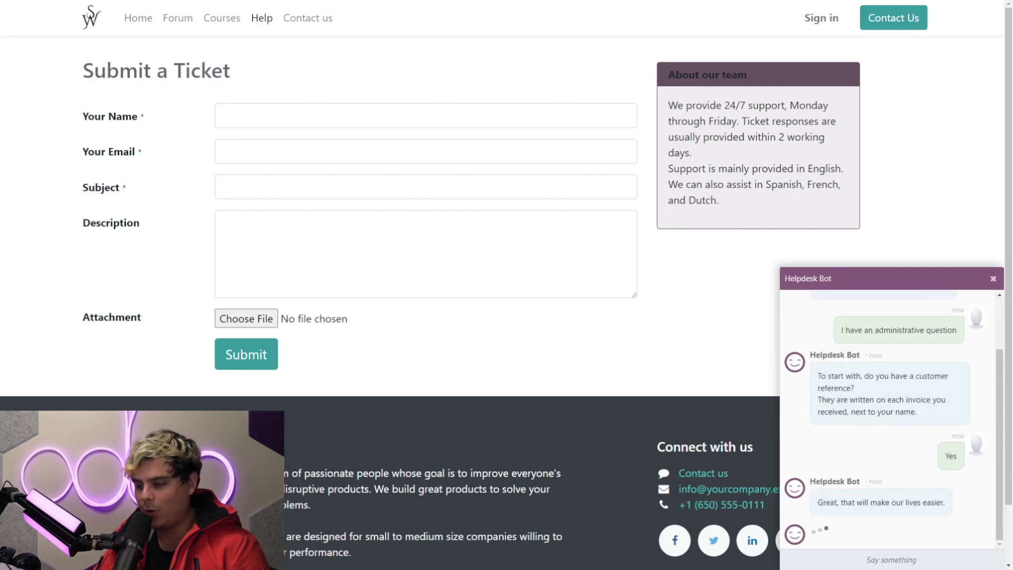
{"action": "type", "text": "deco"}
{"action": "key", "text": "Return"}
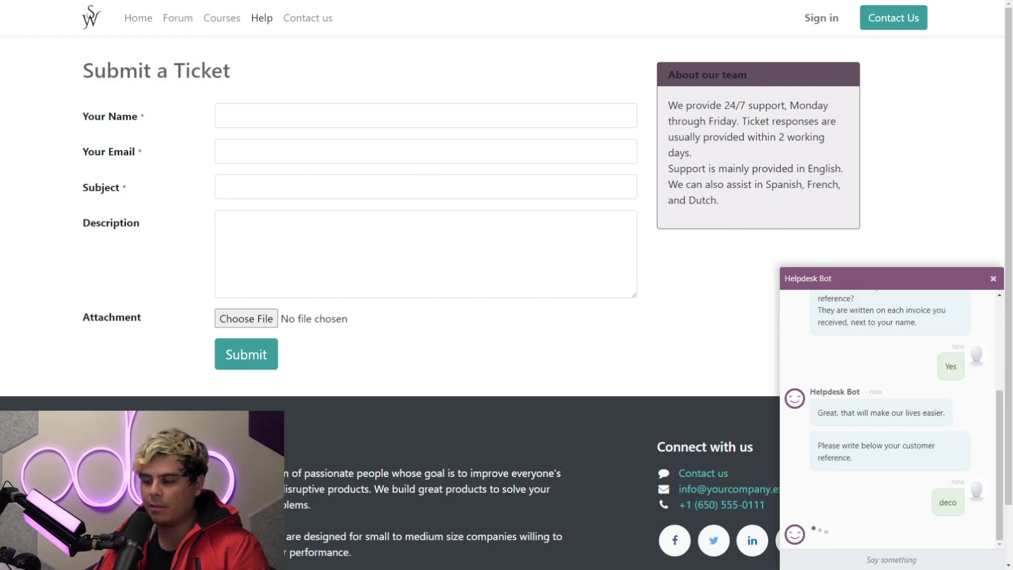
Step: Describe the issue as 'overcharged' and send a contact e-mail address to the bot
{"action": "type", "text": "overcharge"}
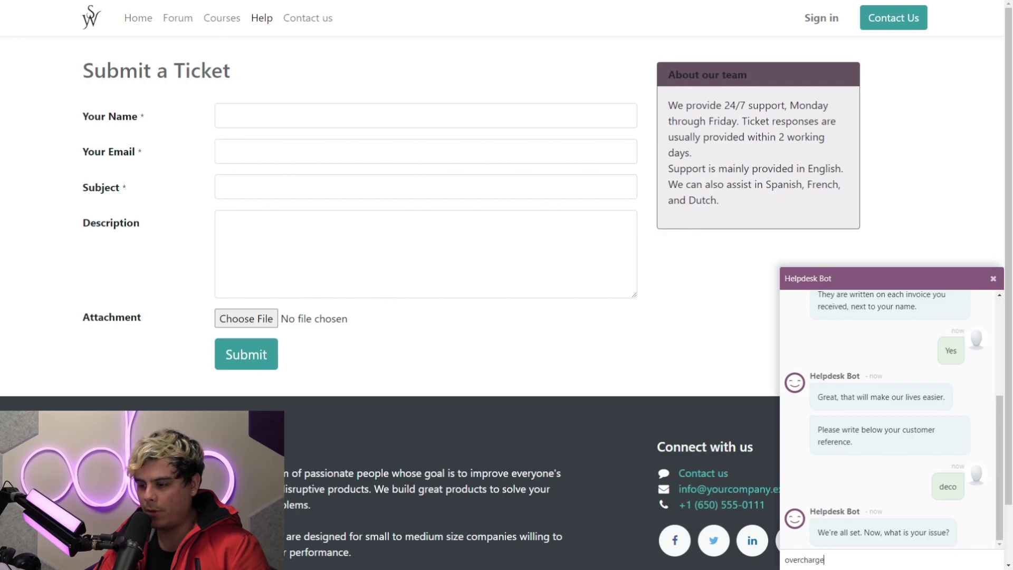
{"action": "type", "text": "d"}
{"action": "key", "text": "Return"}
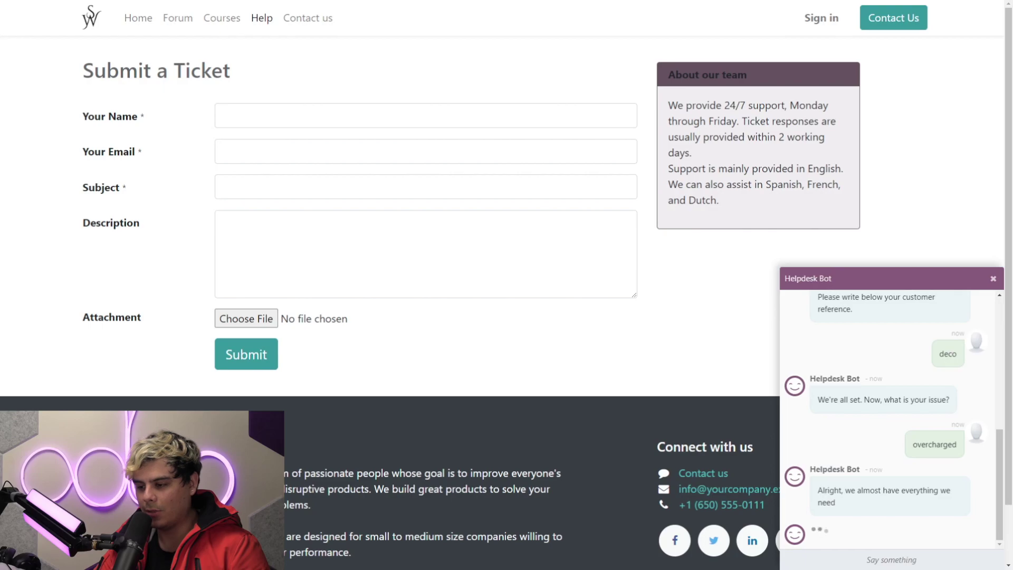
{"action": "type", "text": "fake@real.com"}
{"action": "key", "text": "Return"}
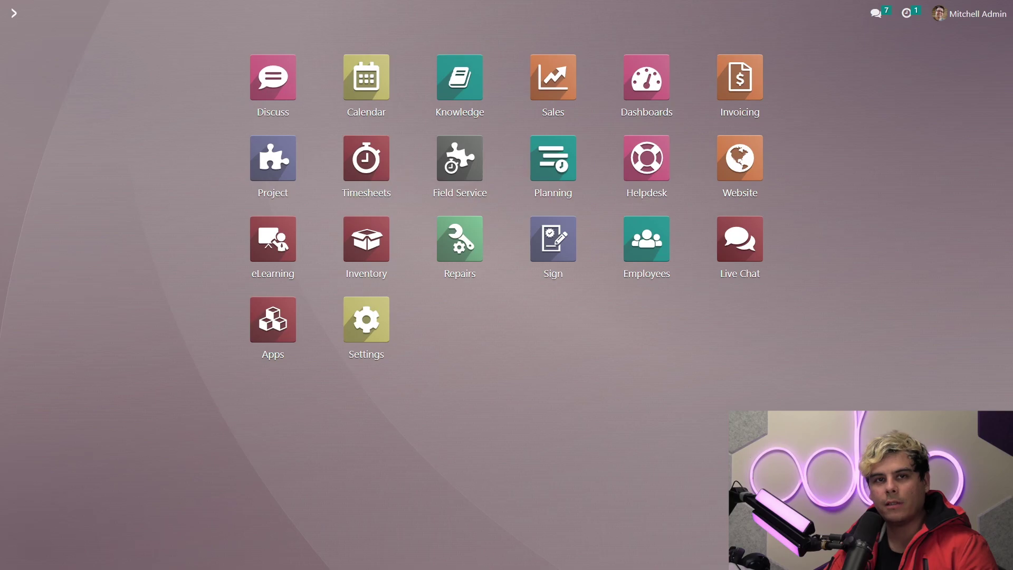
Step: Open the Customer Care team's tickets in Helpdesk
{"action": "left_click", "coordinate": [646, 165]}
{"action": "left_click", "coordinate": [378, 252]}
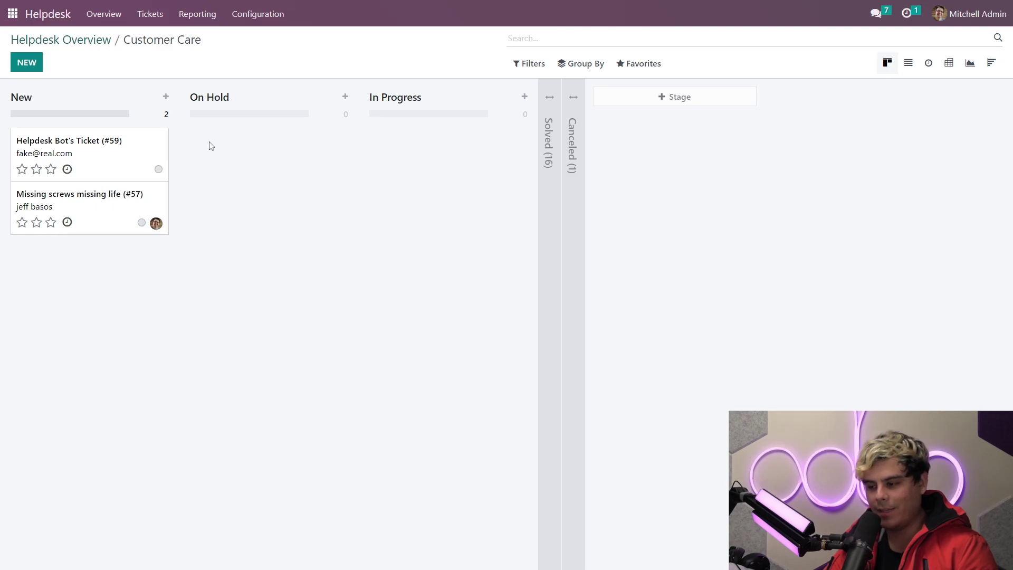
{"action": "left_click_drag", "start_coordinate": [138, 158], "coordinate": [204, 168]}
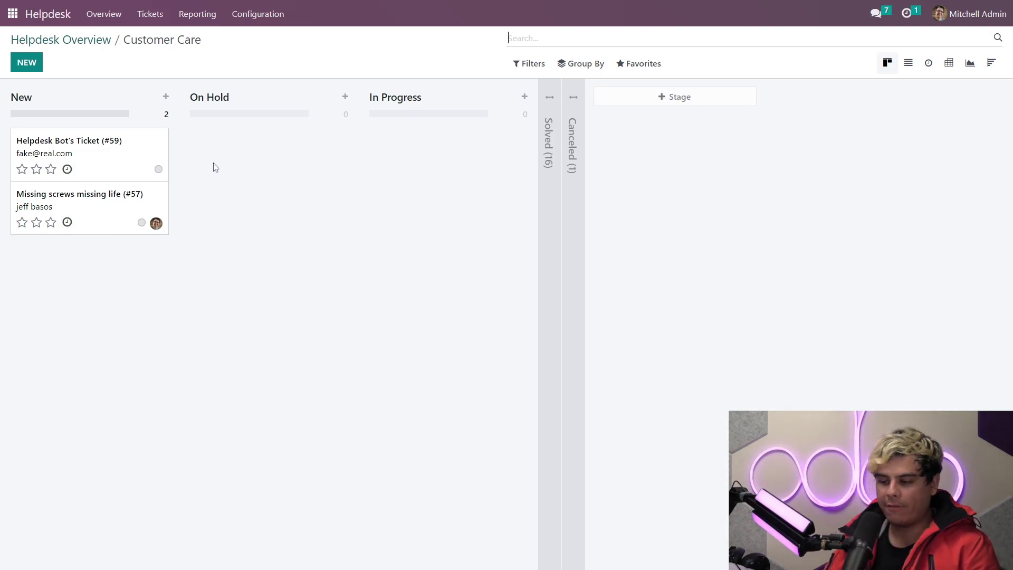
Step: Open Helpdesk Bot's Ticket (#59) and review the chat transcript in its description
{"action": "left_click", "coordinate": [83, 160]}
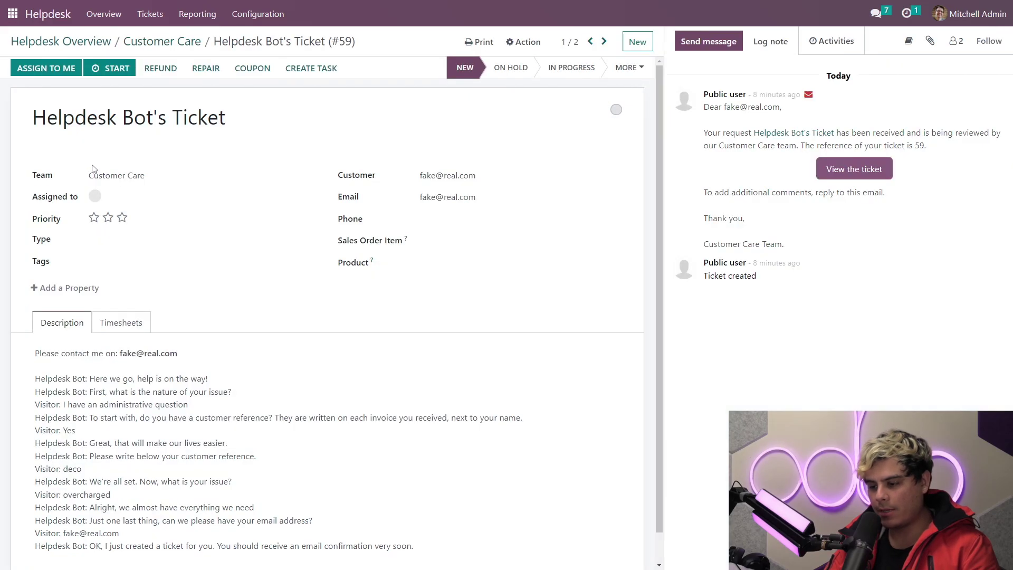
{"action": "scroll", "coordinate": [320, 270], "scroll_direction": "down", "scroll_amount": 1}
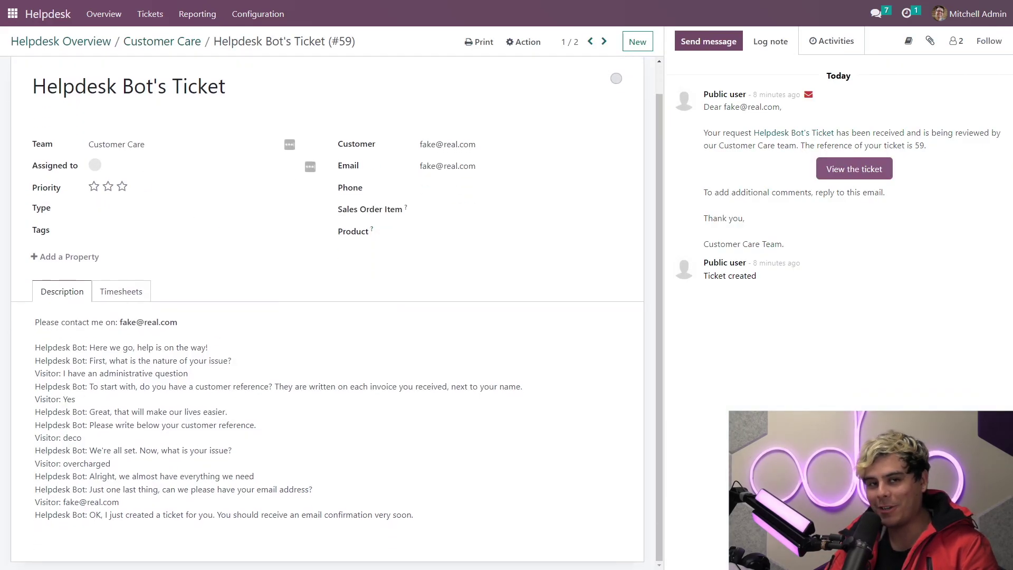
{"action": "left_click_drag", "start_coordinate": [35, 347], "coordinate": [287, 385]}
{"action": "left_click", "coordinate": [286, 267]}
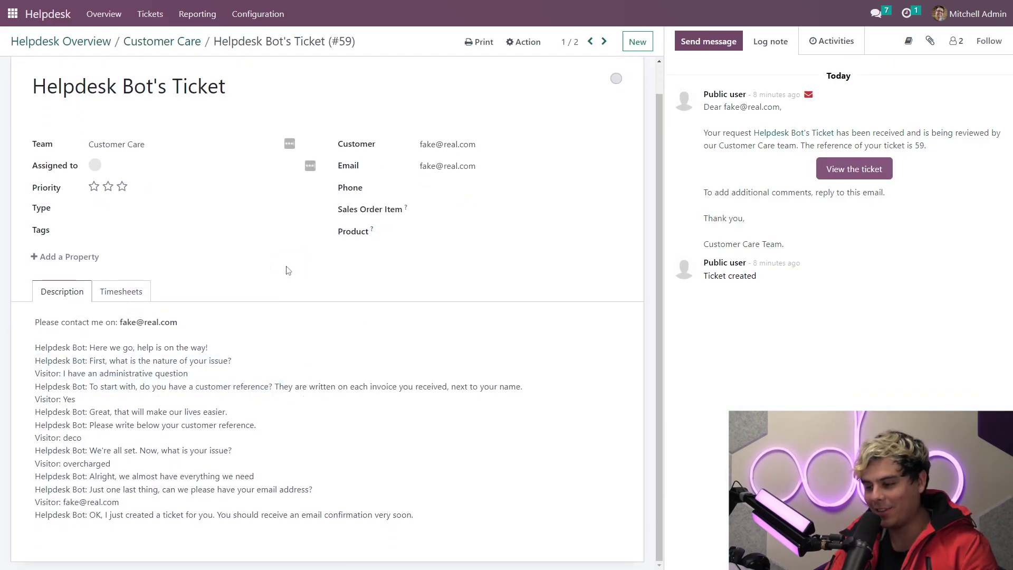
{"action": "scroll", "coordinate": [298, 285], "scroll_direction": "up", "scroll_amount": 1}
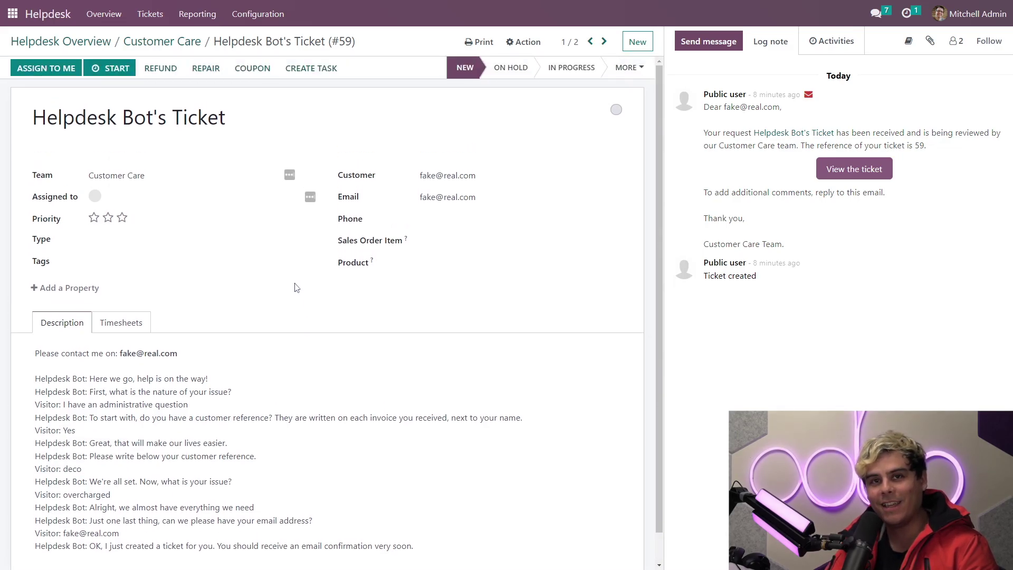